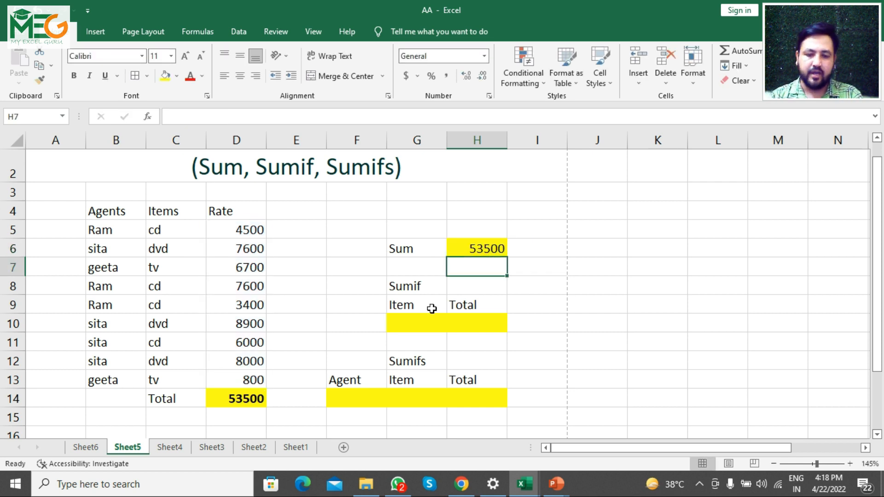
- Make the Sum total in H6 bold and enter cd as the Sumif item in G10
{"action": "left_click", "coordinate": [476, 248]}
{"action": "left_click", "coordinate": [74, 76]}
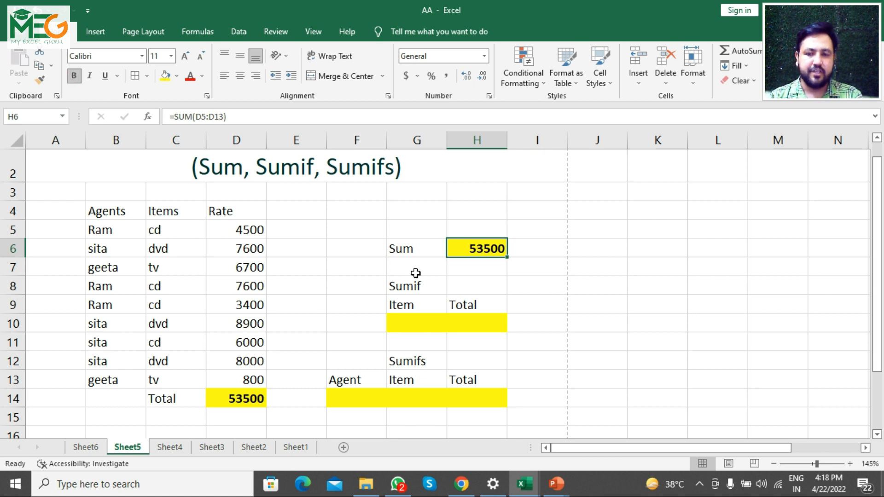
{"action": "left_click", "coordinate": [419, 332]}
{"action": "type", "text": "cd"}
- Enter =SUMIF(C5:C13,G10,D5:D13) in H10 to total the rates of the item in G10, and make the result bold
{"action": "left_click", "coordinate": [477, 329]}
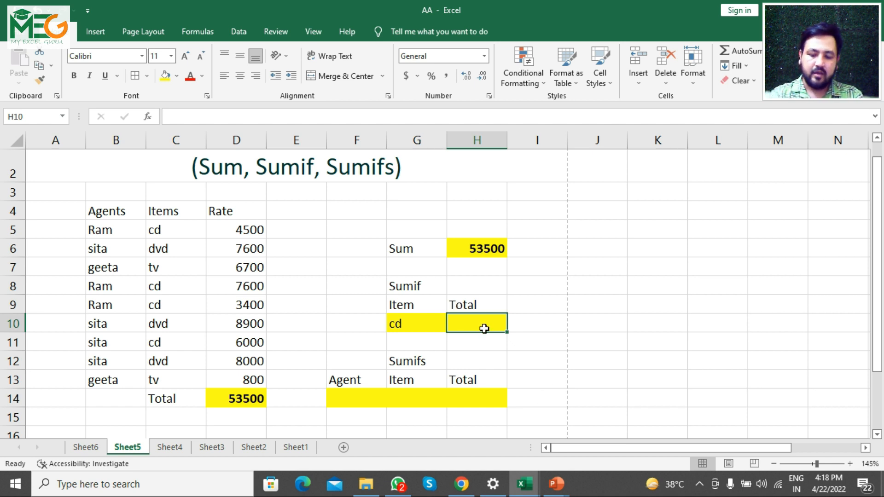
{"action": "type", "text": "=sumif"}
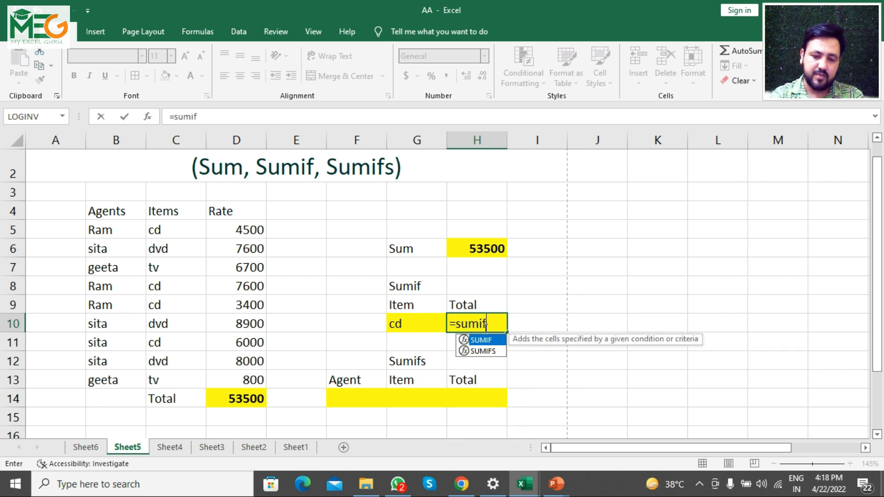
{"action": "key", "text": "Tab"}
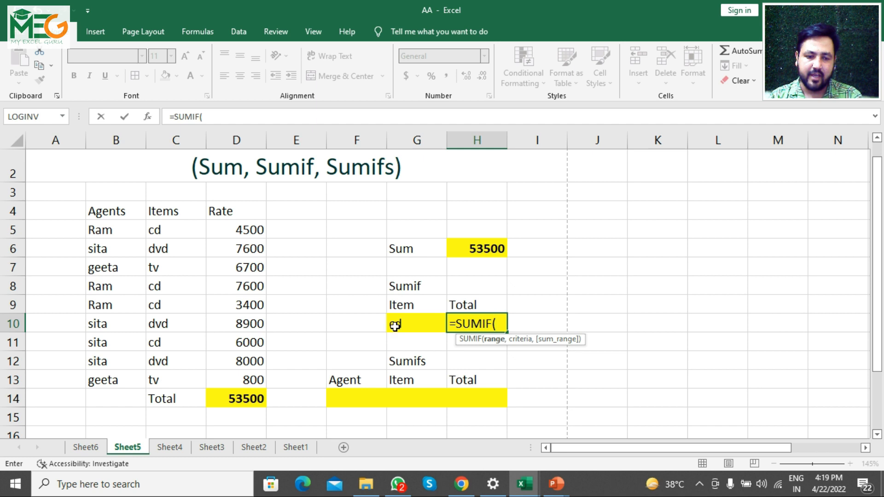
{"action": "left_click_drag", "start_coordinate": [181, 230], "coordinate": [184, 384]}
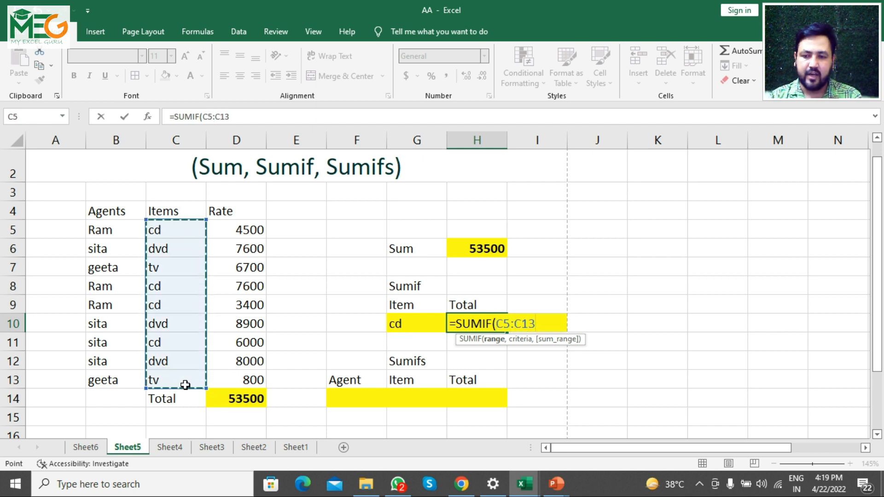
{"action": "type", "text": ","}
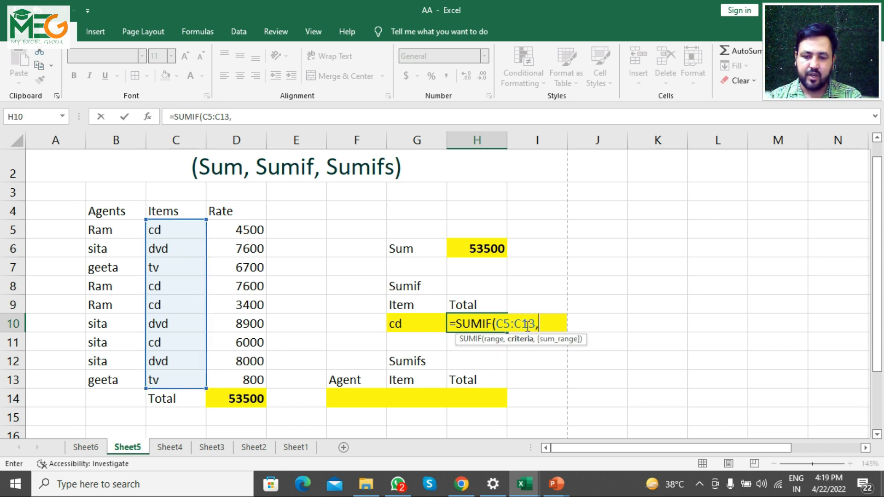
{"action": "left_click", "coordinate": [409, 324]}
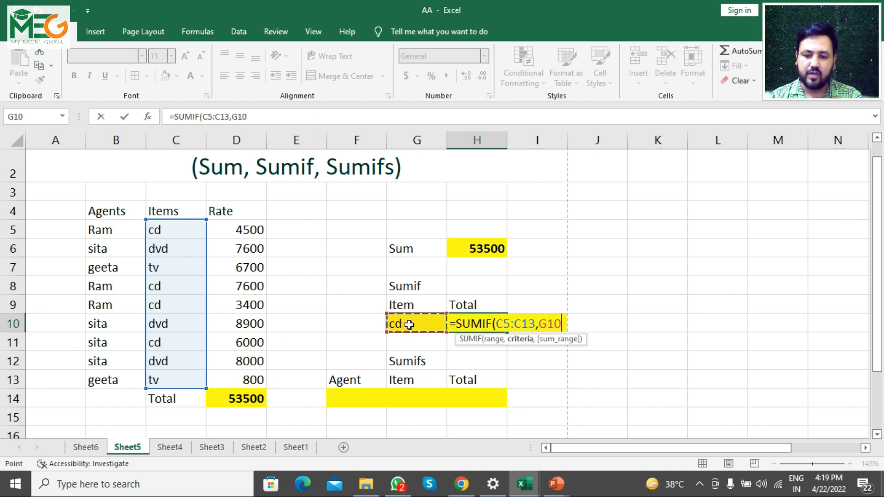
{"action": "type", "text": ","}
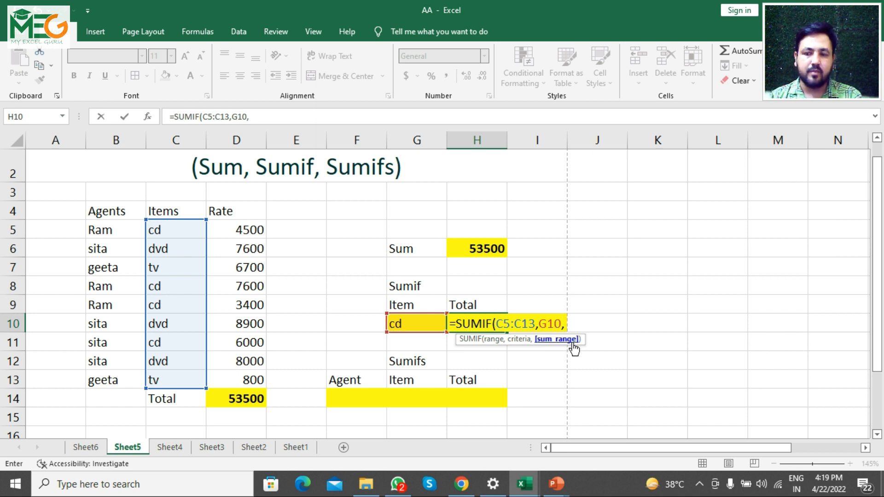
{"action": "left_click_drag", "start_coordinate": [248, 228], "coordinate": [246, 380]}
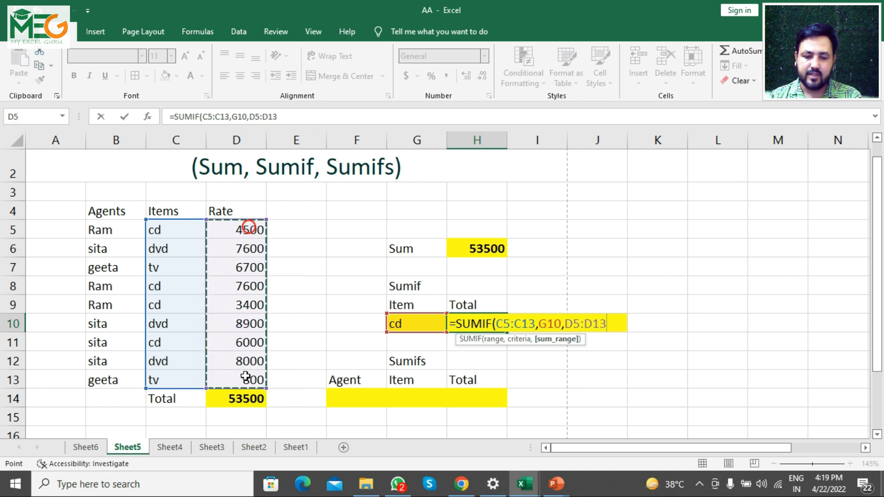
{"action": "left_click", "coordinate": [492, 484]}
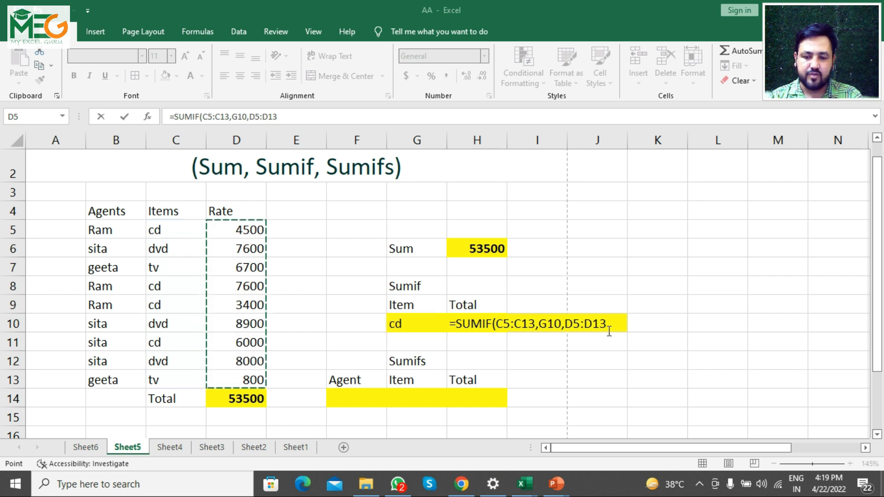
{"action": "left_click", "coordinate": [617, 318]}
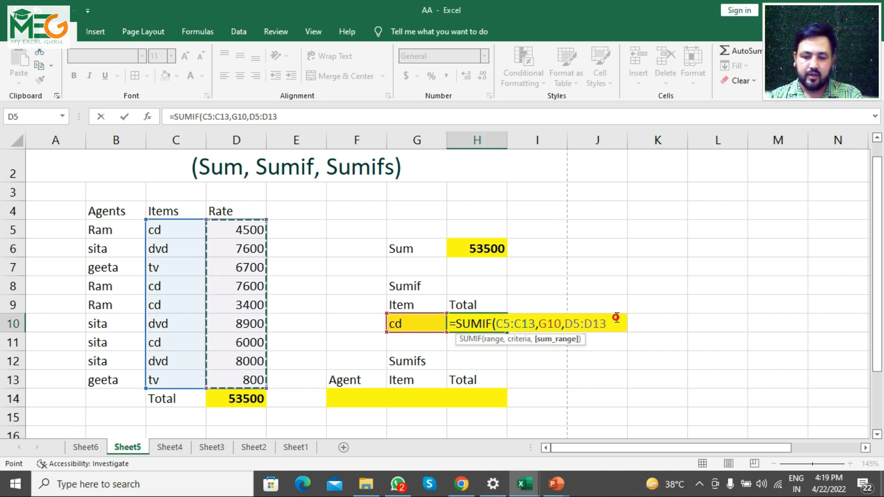
{"action": "type", "text": ")"}
{"action": "key", "text": "Return"}
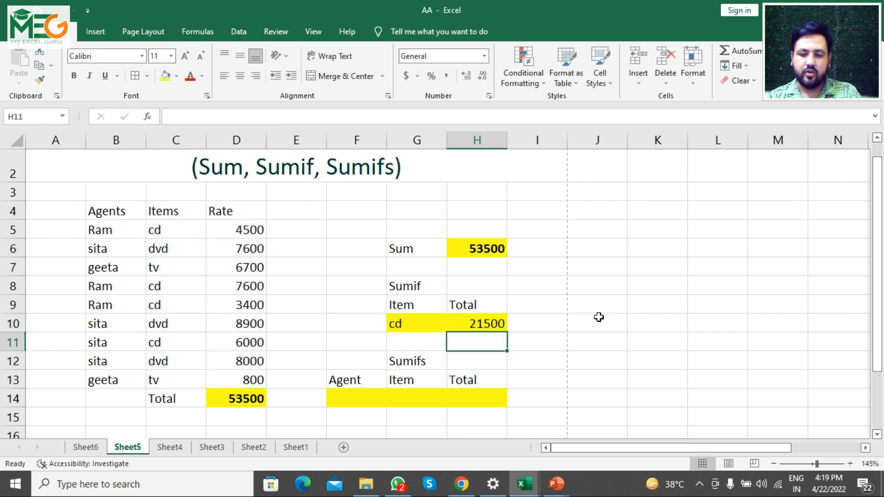
{"action": "left_click", "coordinate": [475, 328]}
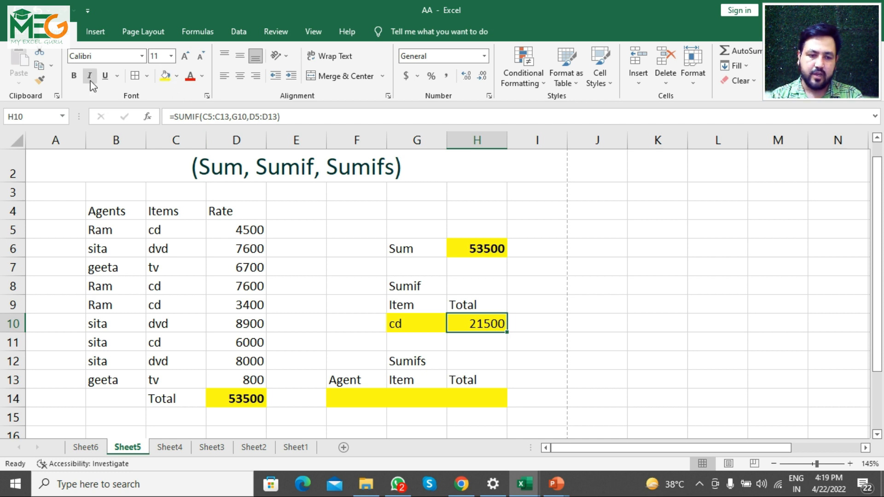
{"action": "left_click", "coordinate": [73, 76]}
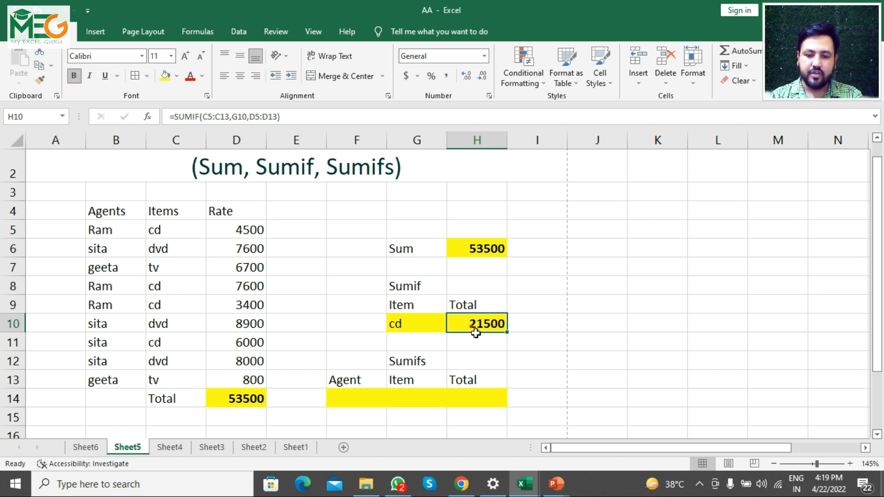
- Test the SUMIF total by changing the item in G10 to dvd and to tv
{"action": "left_click", "coordinate": [419, 323]}
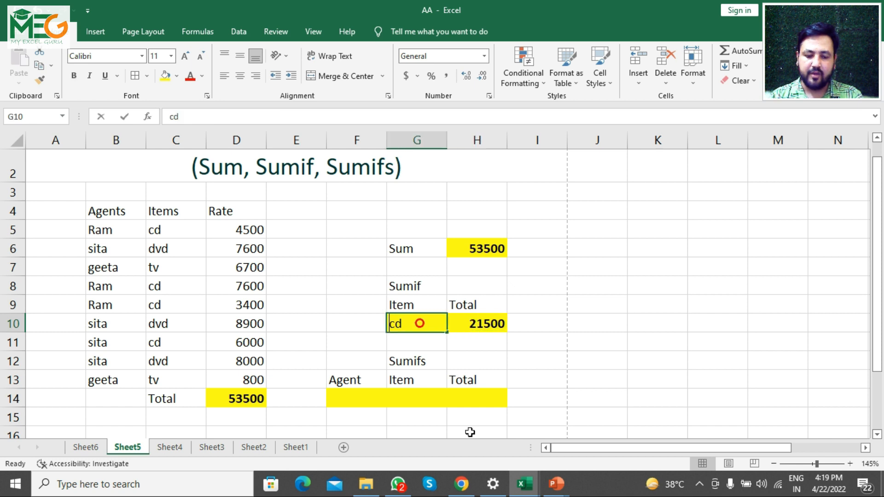
{"action": "type", "text": "dvd"}
{"action": "key", "text": "Return"}
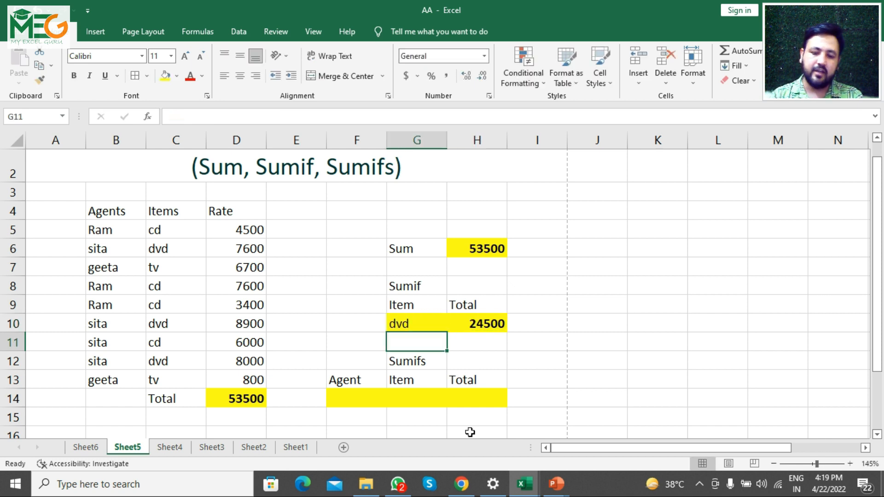
{"action": "key", "text": "Up"}
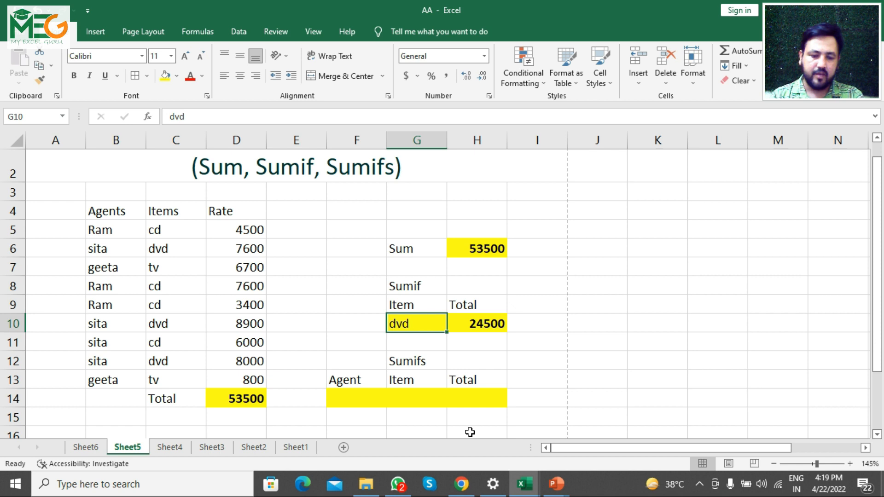
{"action": "type", "text": "tv"}
{"action": "key", "text": "Return"}
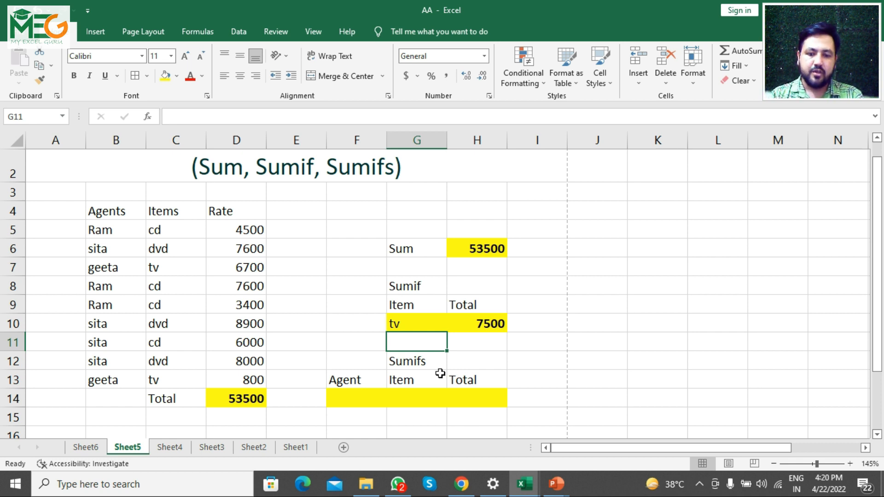
- Enter =SUMIF(C5:C13,"cd",D5:D13) in H11, using the text "cd" as the criterion instead of a cell reference
{"action": "left_click", "coordinate": [489, 345]}
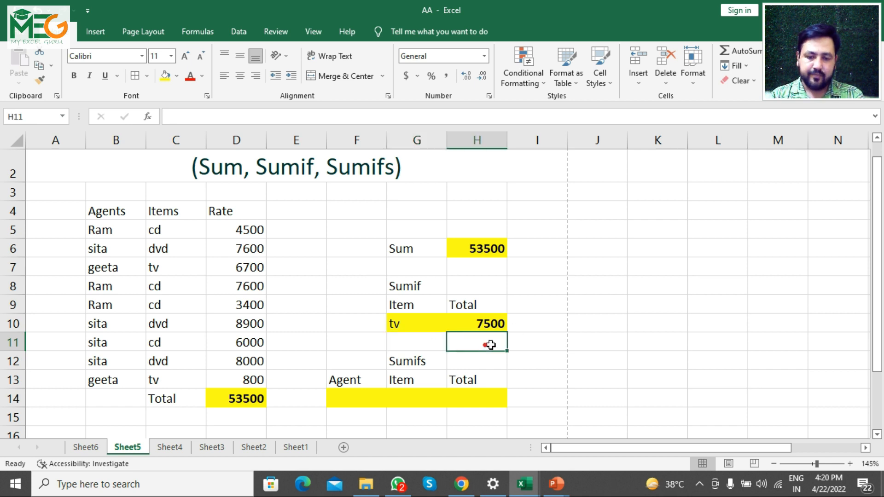
{"action": "type", "text": "=s"}
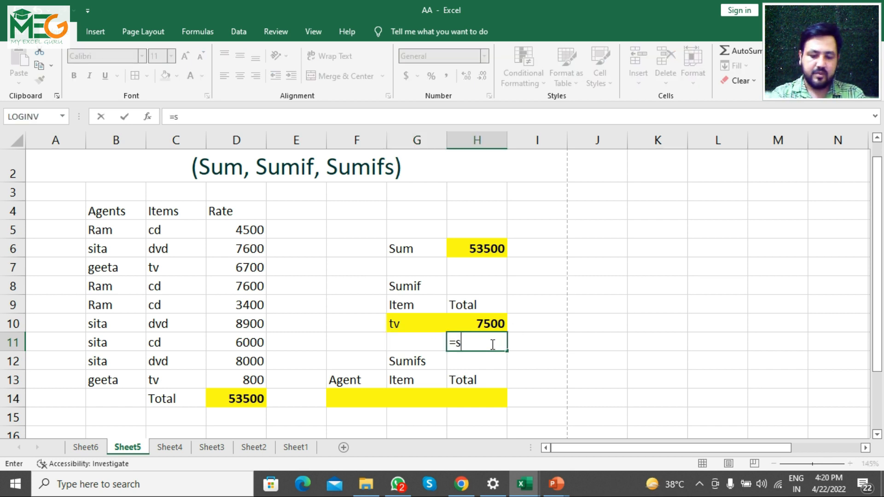
{"action": "type", "text": "umif("}
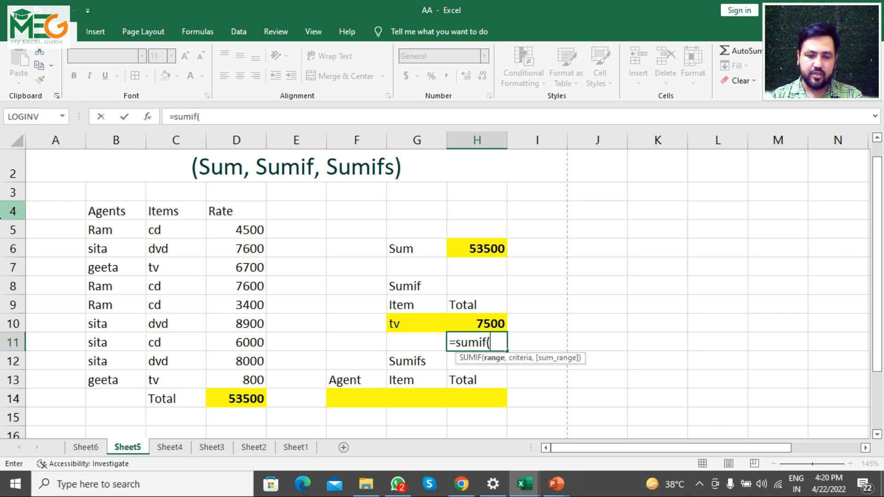
{"action": "left_click_drag", "start_coordinate": [171, 229], "coordinate": [190, 379]}
{"action": "type", "text": ","}
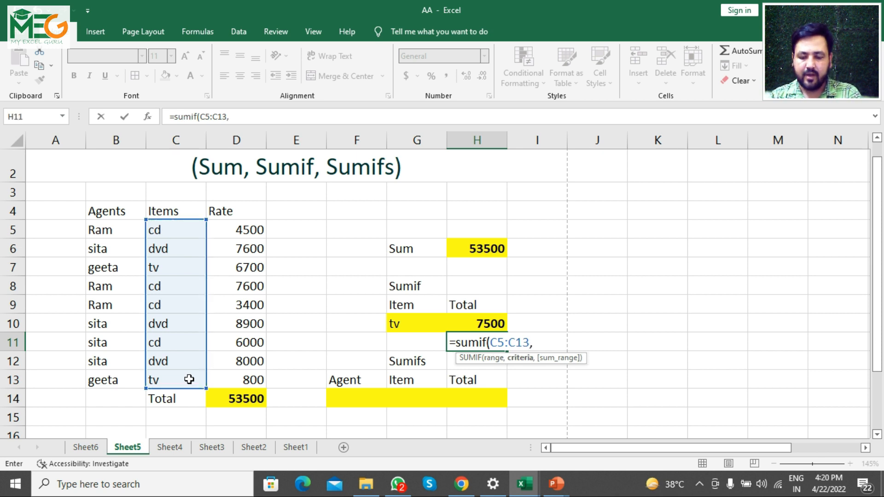
{"action": "type", "text": "\"cd"}
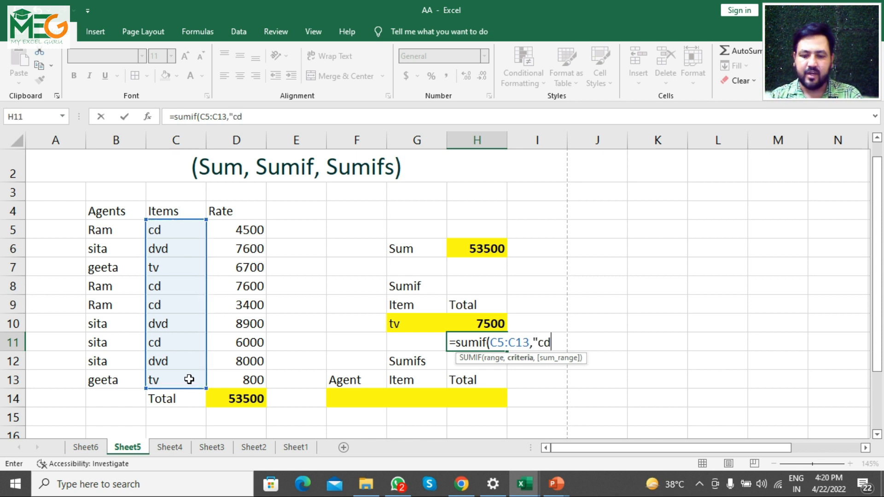
{"action": "type", "text": "\","}
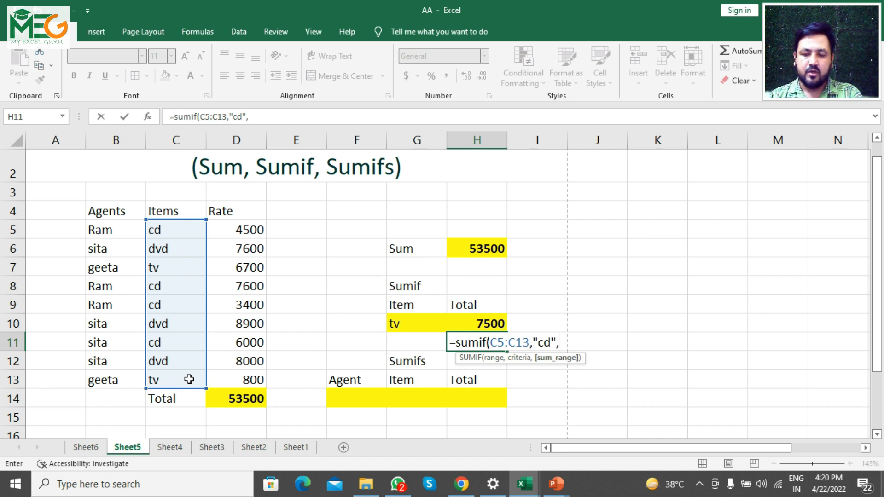
{"action": "left_click_drag", "start_coordinate": [239, 230], "coordinate": [254, 377]}
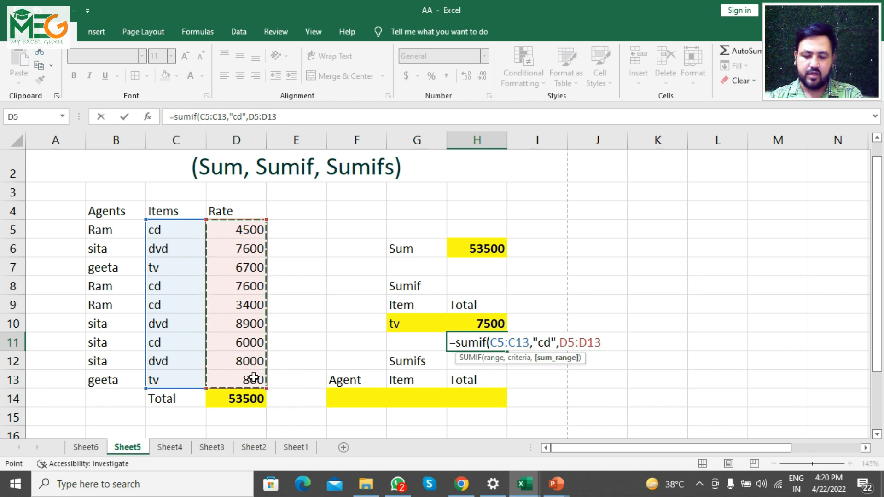
{"action": "key", "text": "Return"}
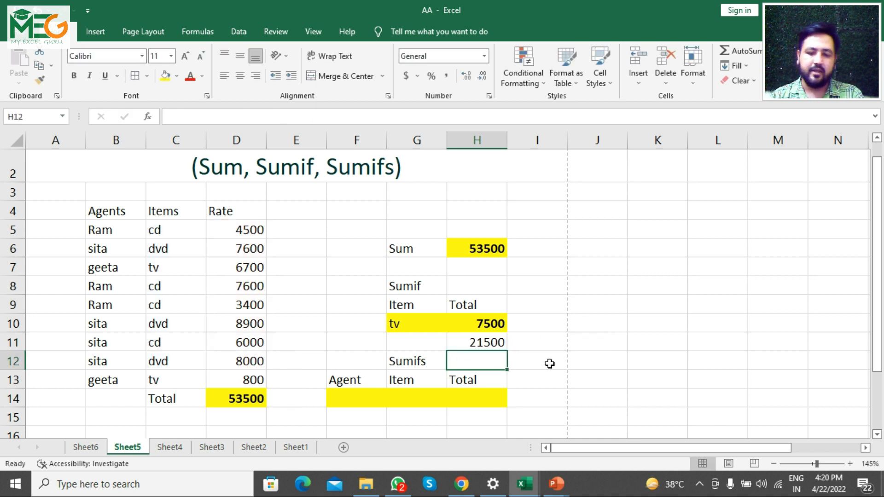
- Compare the criteria in the SUMIF formulas of H10 and H11 without changing either formula
{"action": "double_click", "coordinate": [495, 344]}
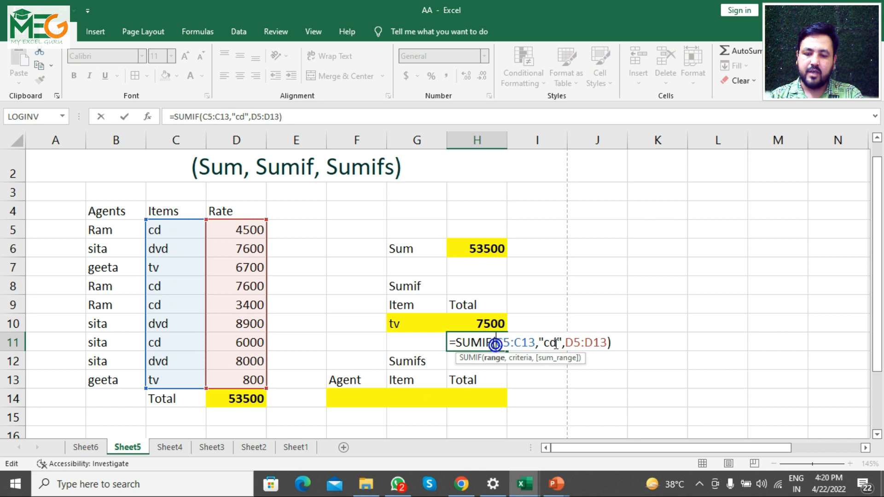
{"action": "key", "text": "Return"}
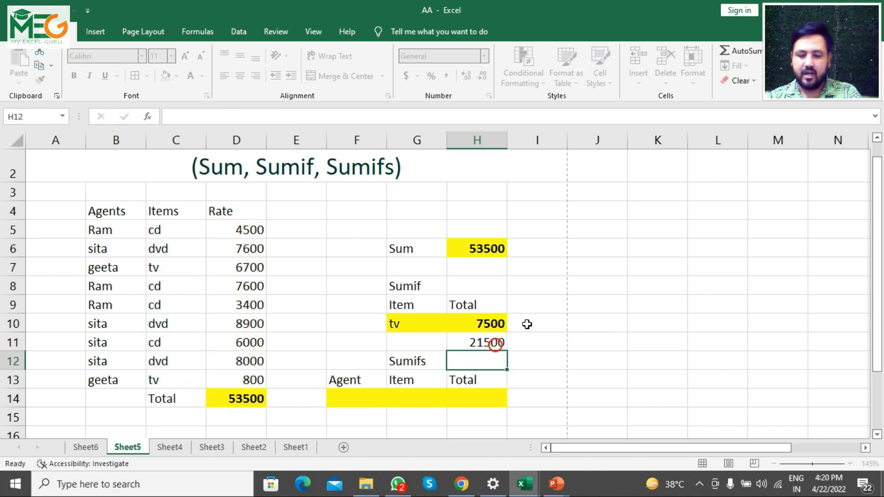
{"action": "double_click", "coordinate": [506, 324]}
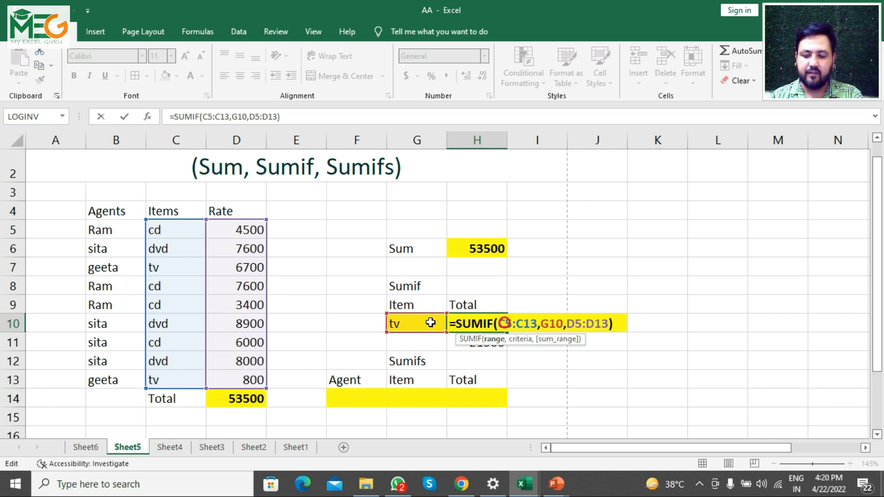
{"action": "key", "text": "Return"}
{"action": "double_click", "coordinate": [482, 342]}
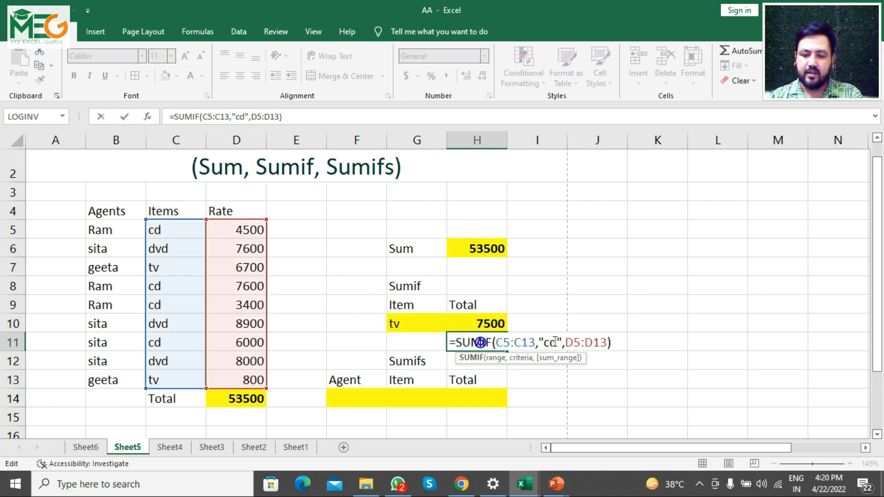
{"action": "key", "text": "Return"}
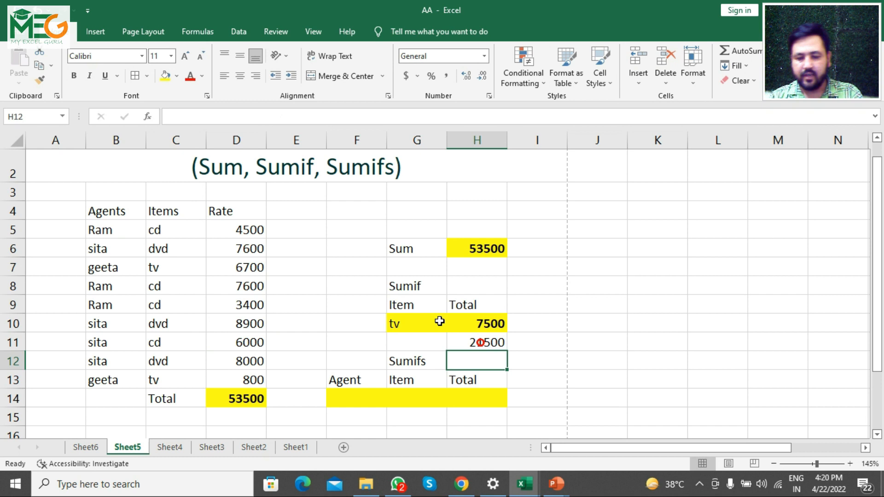
- Change the item in G10 to dvd, check the fixed-criterion formula in H11, and set G10 back to cd
{"action": "left_click", "coordinate": [433, 323]}
{"action": "type", "text": "dvd"}
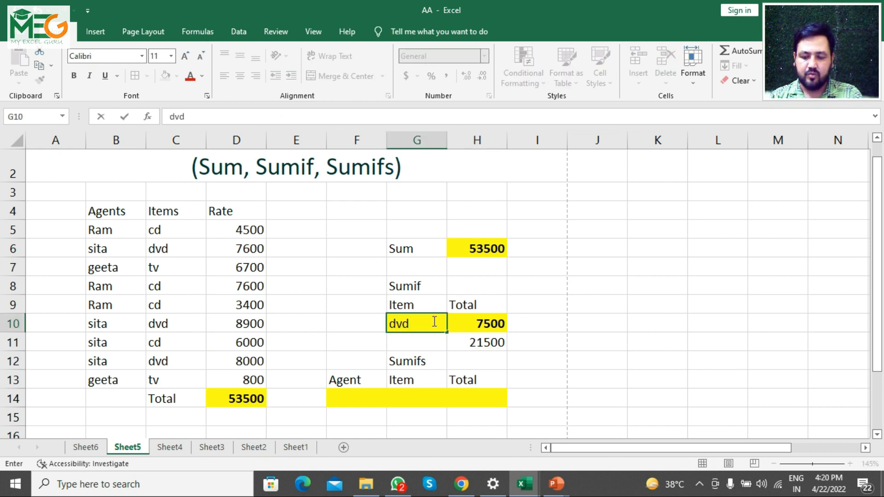
{"action": "key", "text": "Return"}
{"action": "left_click", "coordinate": [491, 344]}
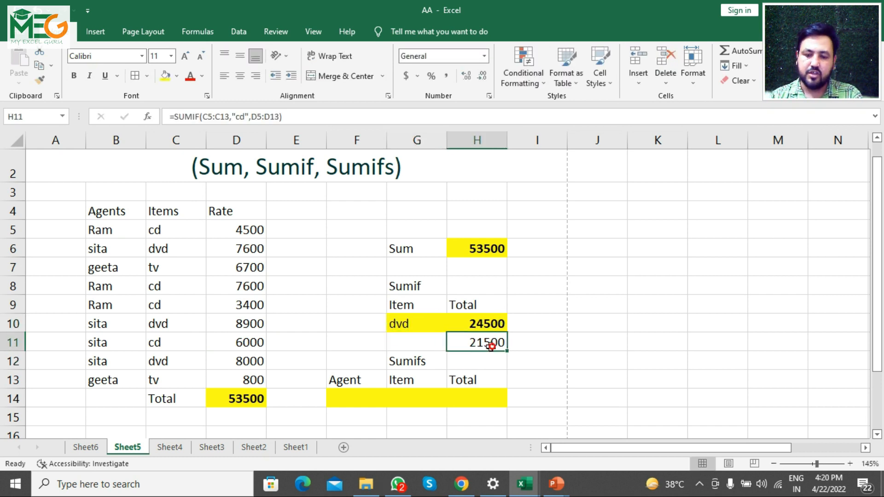
{"action": "left_click", "coordinate": [430, 325]}
{"action": "type", "text": "cd"}
{"action": "key", "text": "Return"}
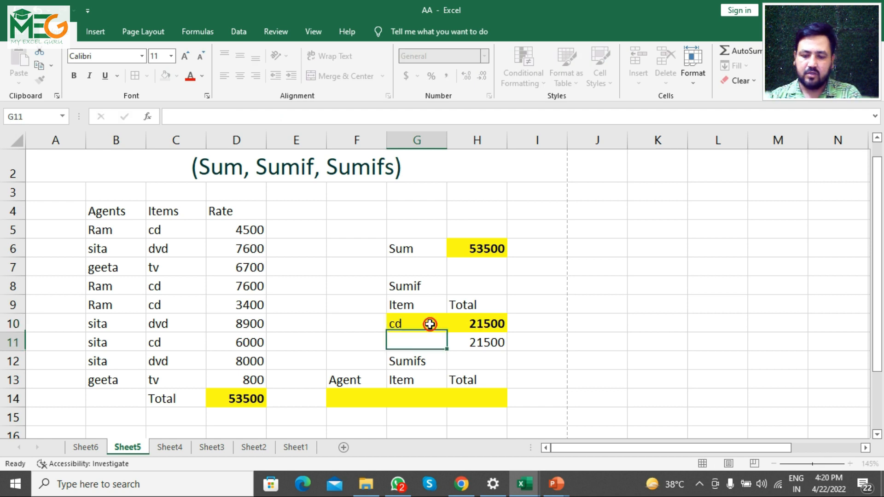
- Replace the text criterion "cd" in the SUMIF formula of H11 with a reference to cell G10
{"action": "double_click", "coordinate": [491, 347]}
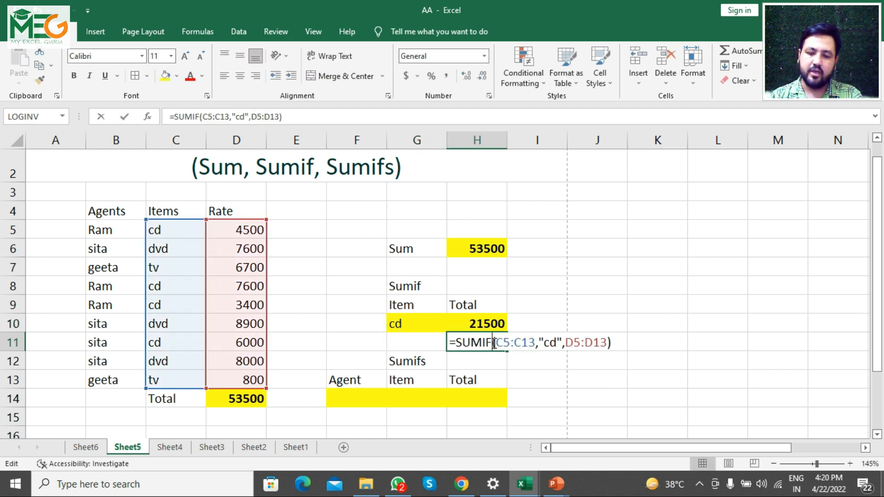
{"action": "key", "text": "BackSpace"}
{"action": "key", "text": "BackSpace"}
{"action": "key", "text": "BackSpace"}
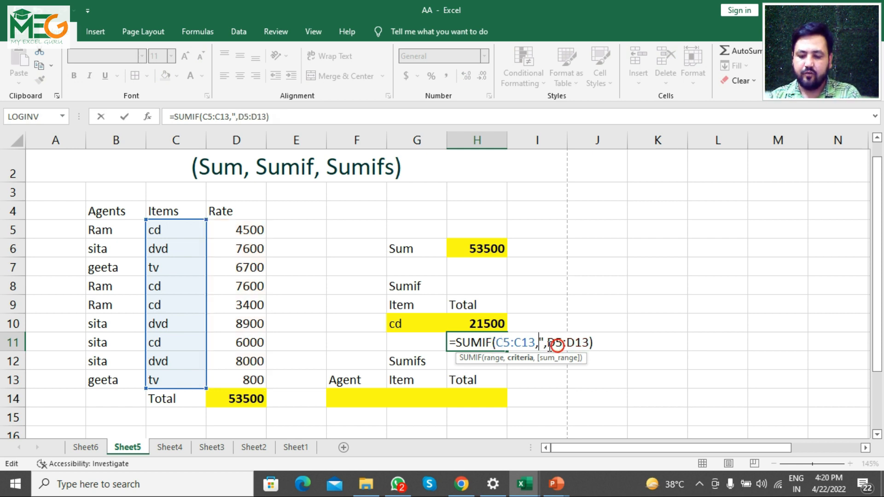
{"action": "key", "text": "BackSpace"}
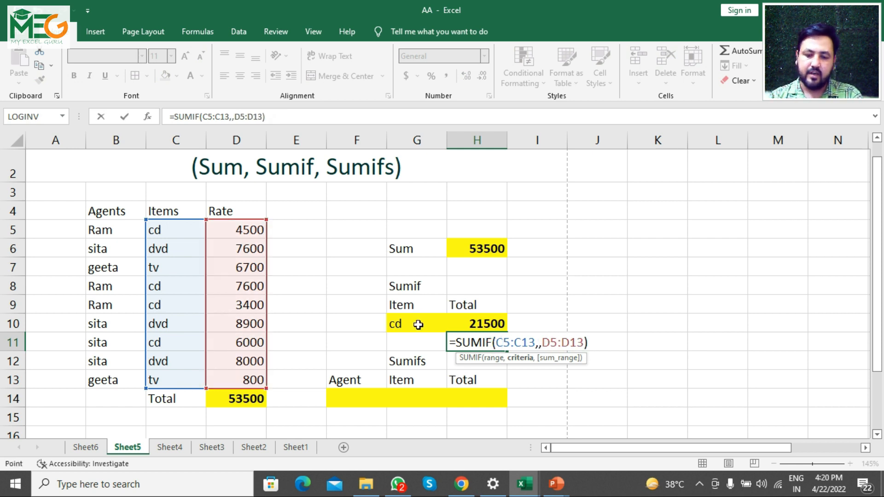
{"action": "left_click", "coordinate": [417, 325]}
{"action": "key", "text": "Return"}
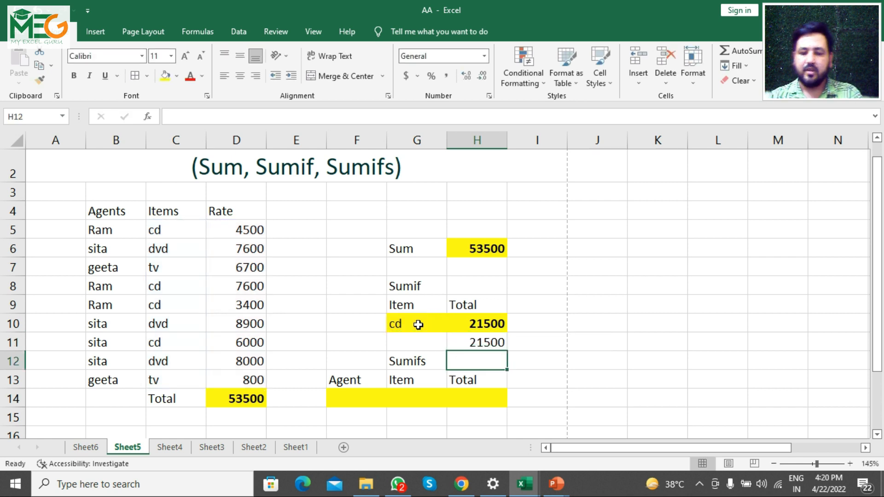
- Change the item in G10 to dvd to test both SUMIF totals
{"action": "left_click", "coordinate": [251, 320]}
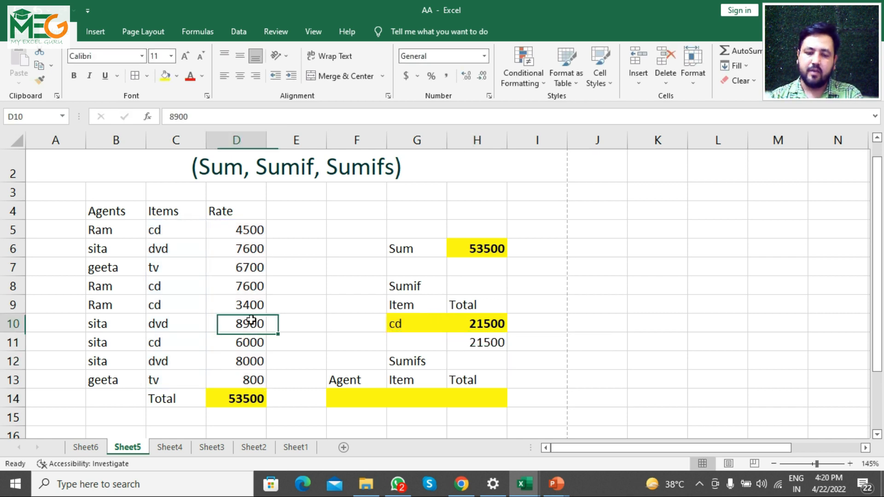
{"action": "left_click", "coordinate": [420, 324]}
{"action": "type", "text": "dvd"}
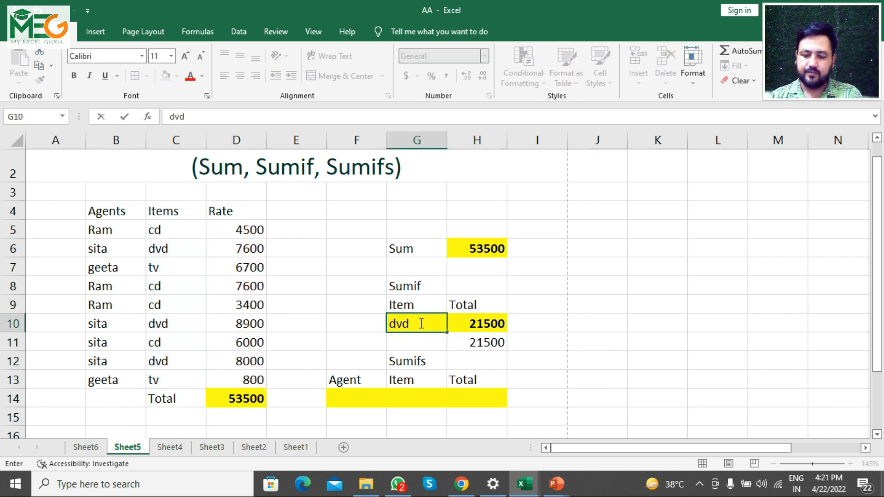
{"action": "key", "text": "Return"}
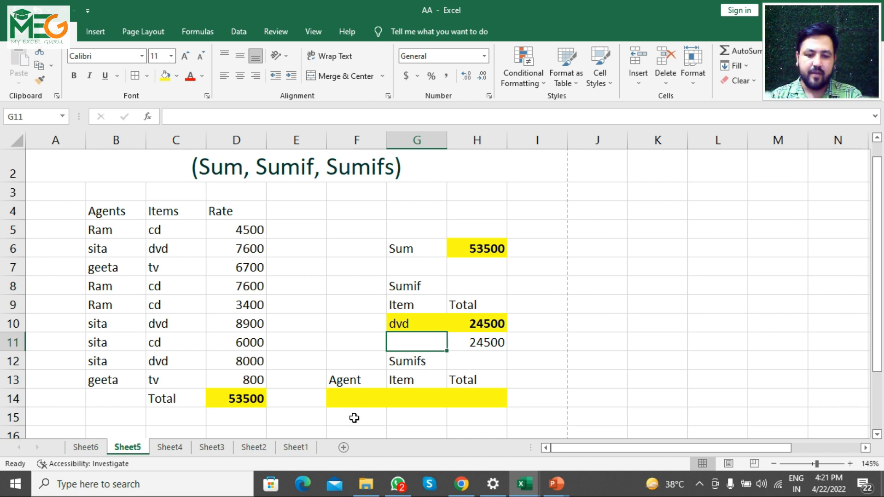
- Fill in the SUMIFS criteria: the first listed agent's name in F14 and the item cd in G14
{"action": "left_click", "coordinate": [356, 398]}
{"action": "type", "text": "ram"}
{"action": "key", "text": "Tab"}
{"action": "type", "text": "cd"}
{"action": "key", "text": "Tab"}
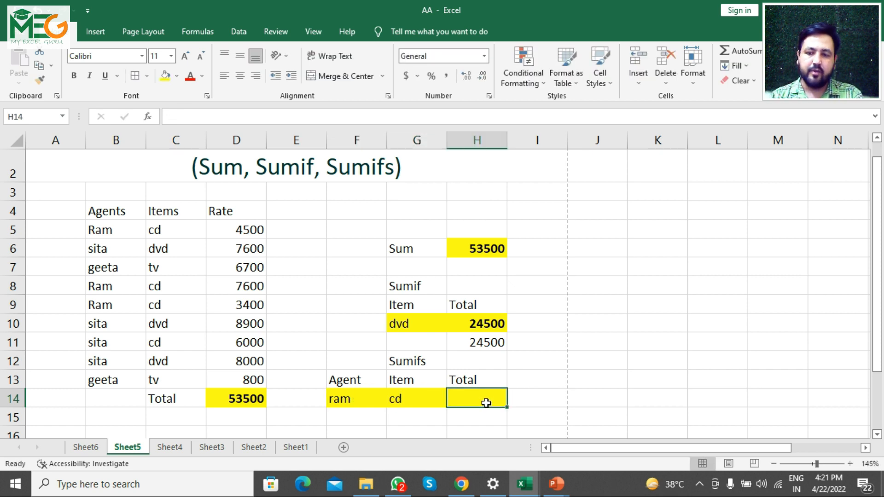
- Begin a SUMIFS formula in H14 with sum range D5:D13 and the agent condition B5:B13 matching F14
{"action": "type", "text": "="}
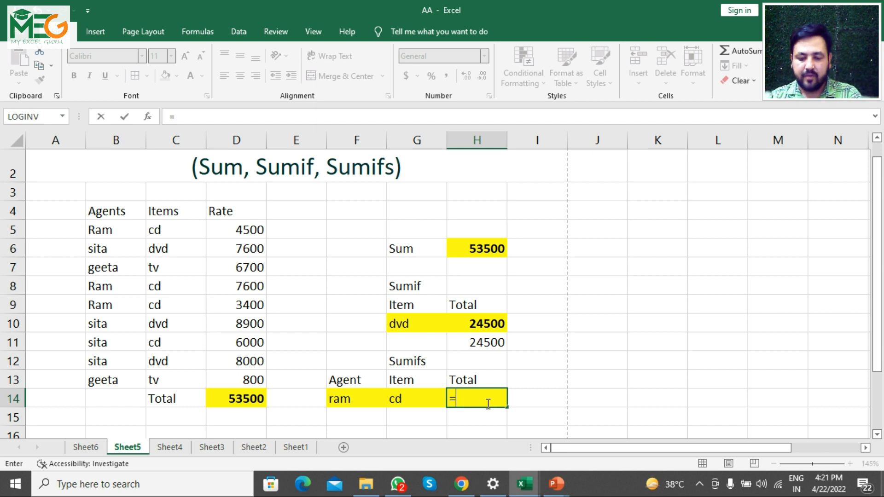
{"action": "type", "text": "sum"}
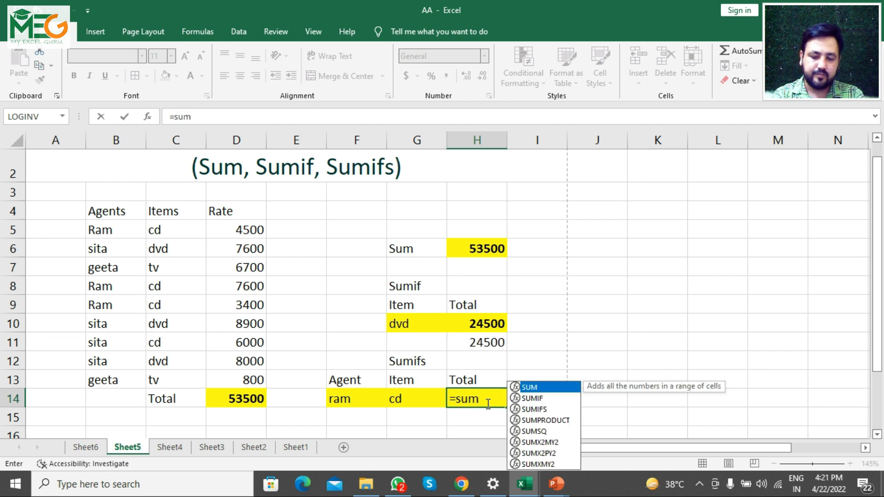
{"action": "type", "text": "ifs"}
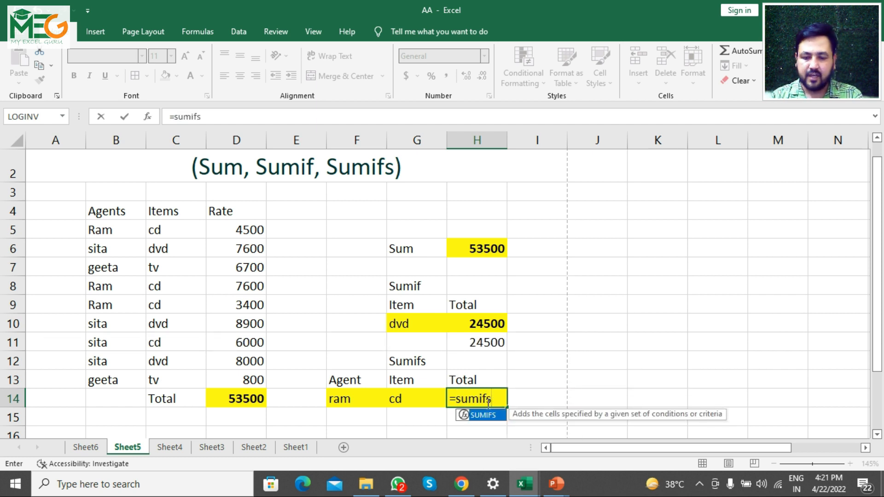
{"action": "type", "text": "("}
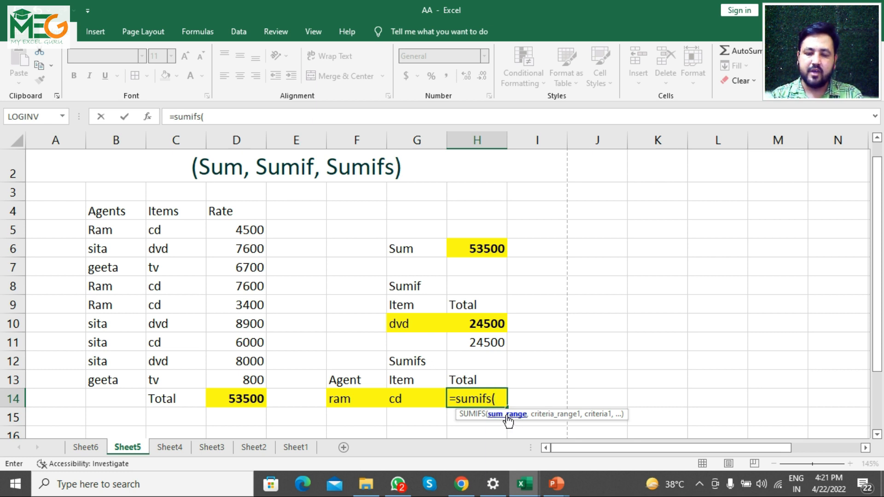
{"action": "left_click_drag", "start_coordinate": [231, 230], "coordinate": [236, 380]}
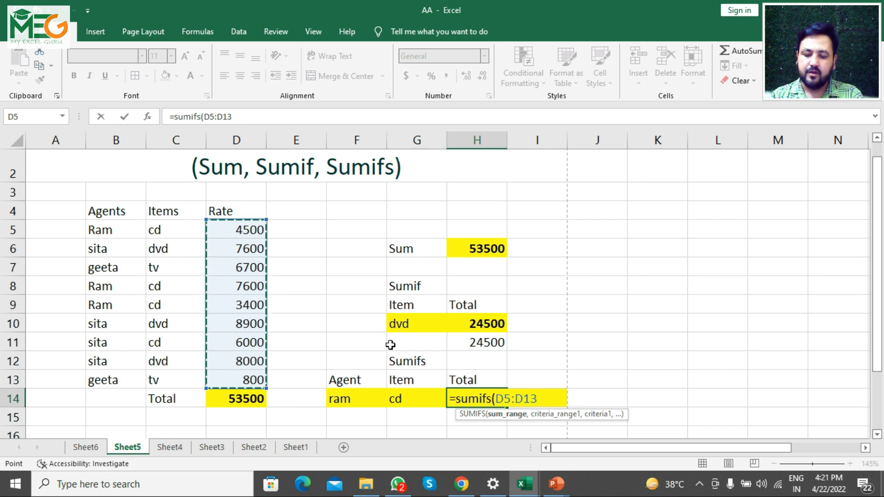
{"action": "type", "text": ","}
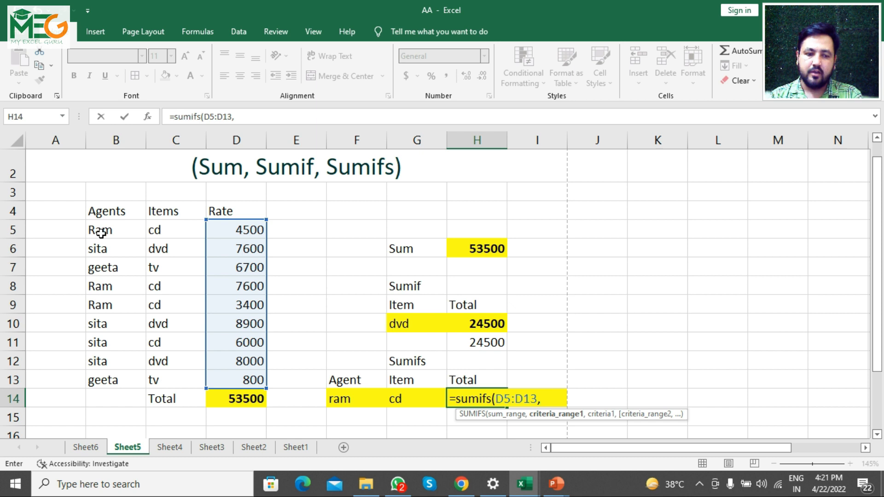
{"action": "left_click_drag", "start_coordinate": [107, 230], "coordinate": [111, 374]}
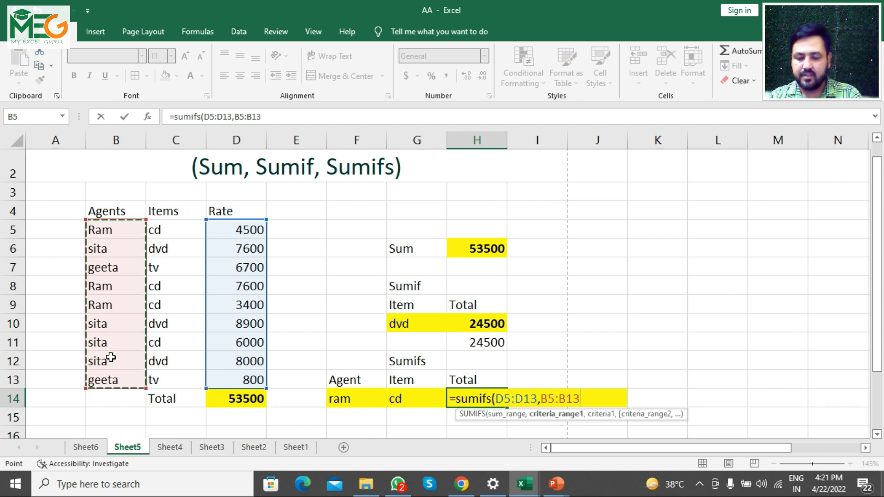
{"action": "type", "text": ","}
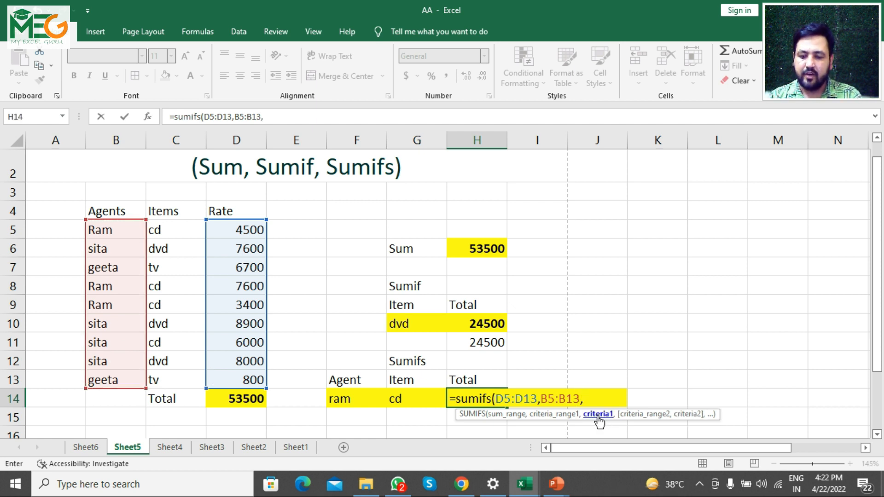
{"action": "left_click", "coordinate": [353, 399]}
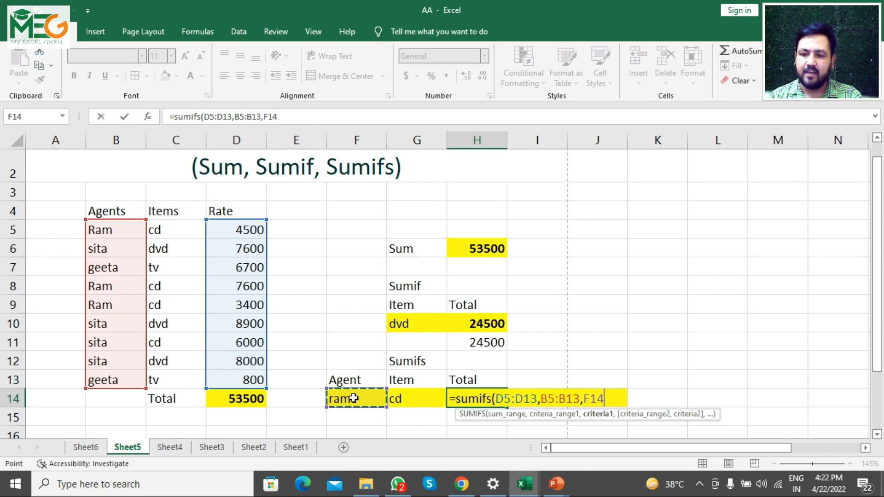
{"action": "type", "text": ","}
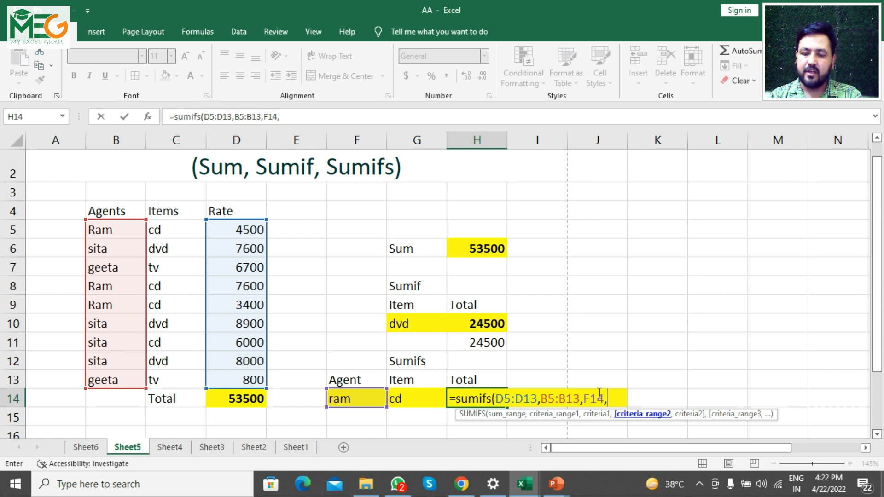
- Add the item condition C5:C13 matching G14 to the SUMIFS formula, complete it and select H14
{"action": "left_click_drag", "start_coordinate": [187, 226], "coordinate": [190, 382]}
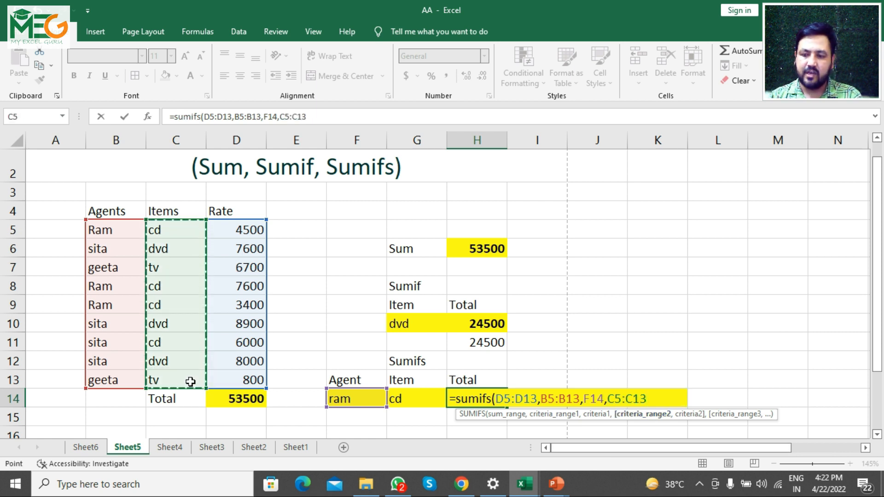
{"action": "type", "text": ","}
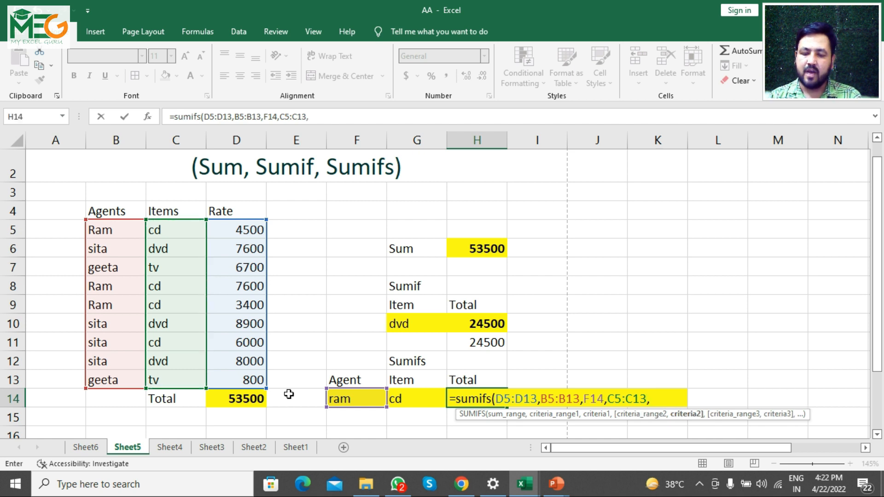
{"action": "left_click", "coordinate": [422, 404]}
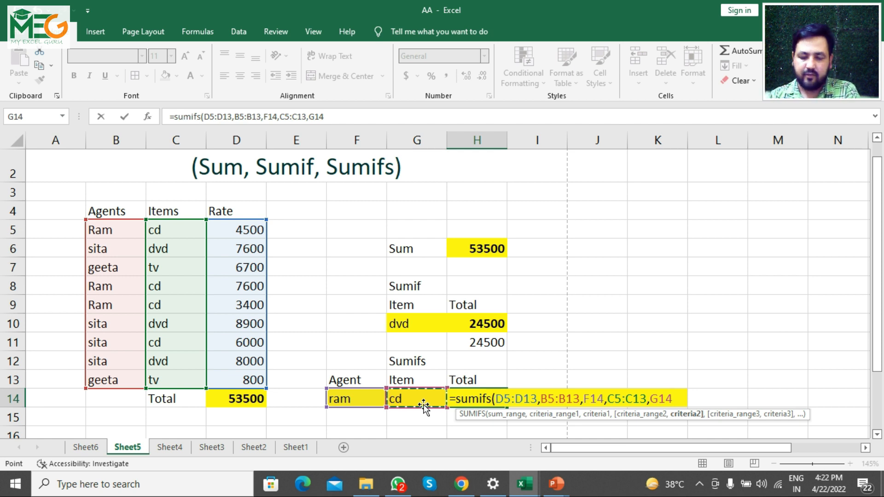
{"action": "type", "text": ")"}
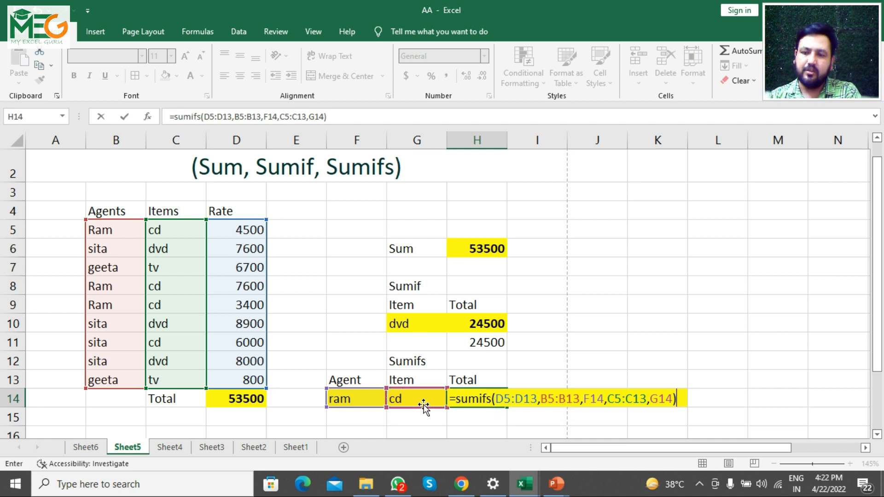
{"action": "key", "text": "Return"}
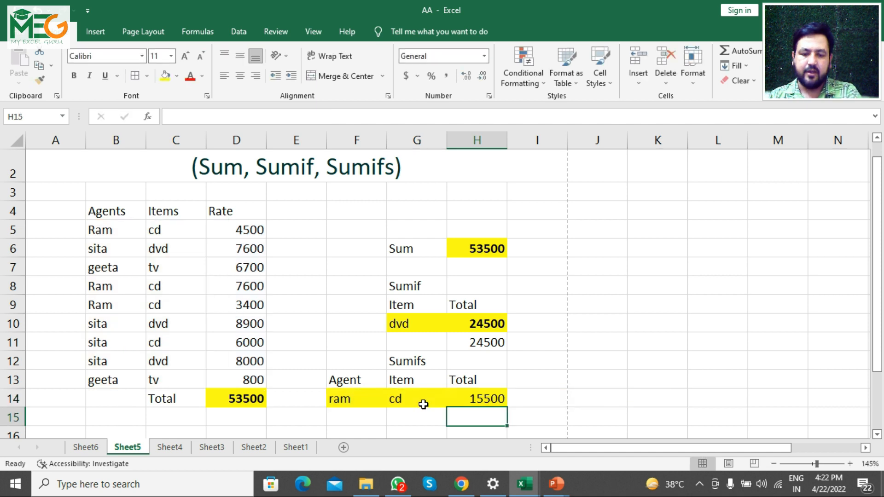
{"action": "left_click", "coordinate": [469, 401]}
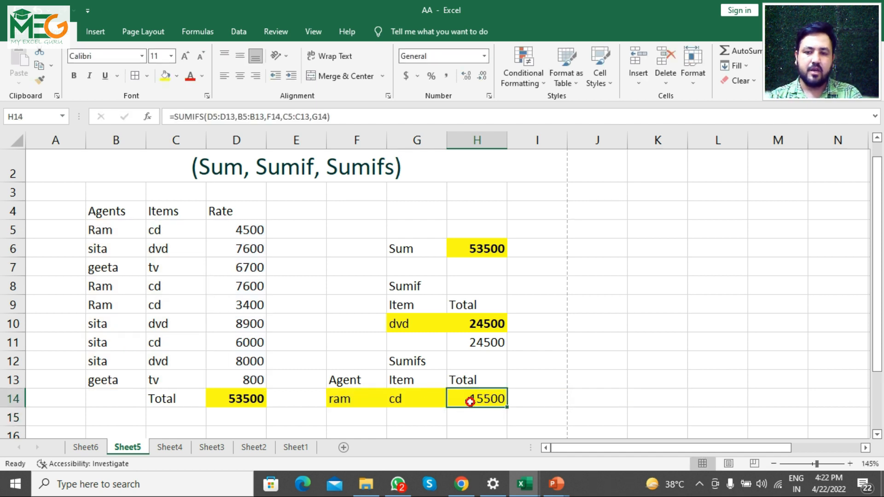